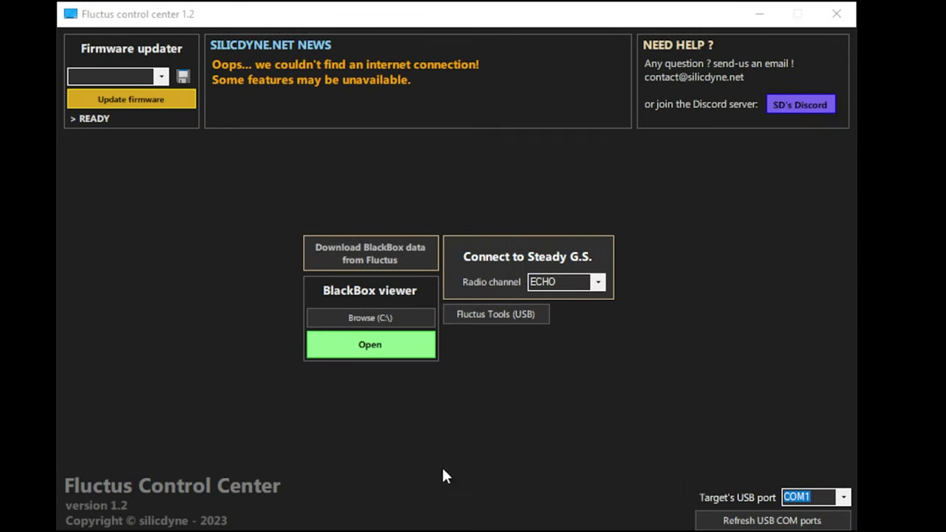
Refresh the USB port list until COM13 appears, then select COM13 as the target port.
left_click(798, 522)
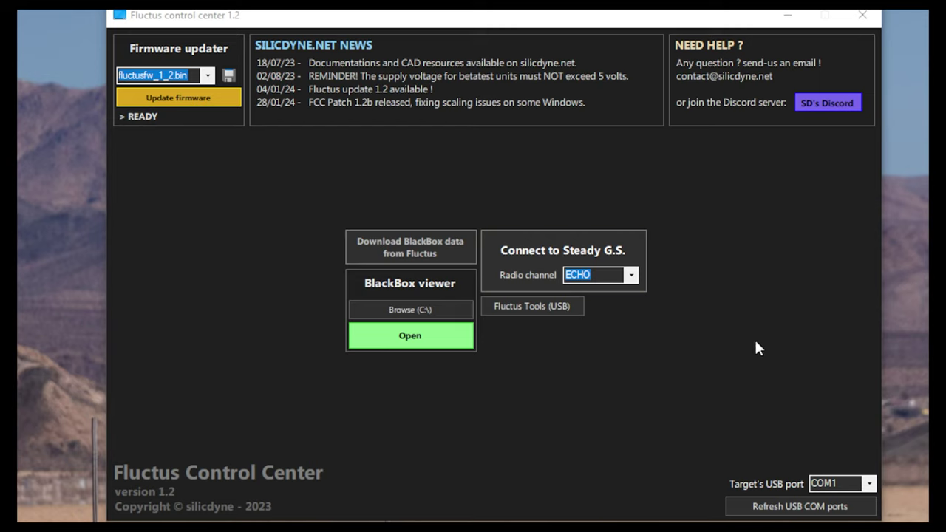
left_click(869, 483)
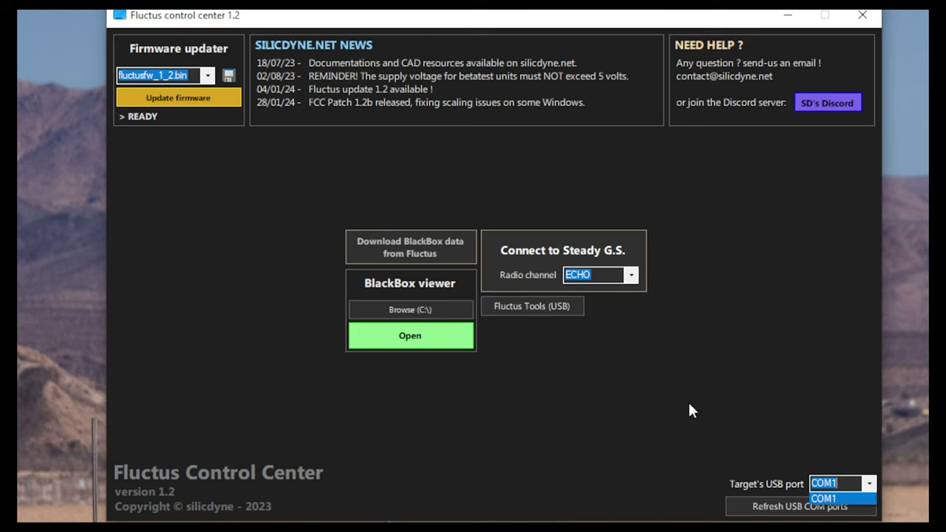
left_click(787, 435)
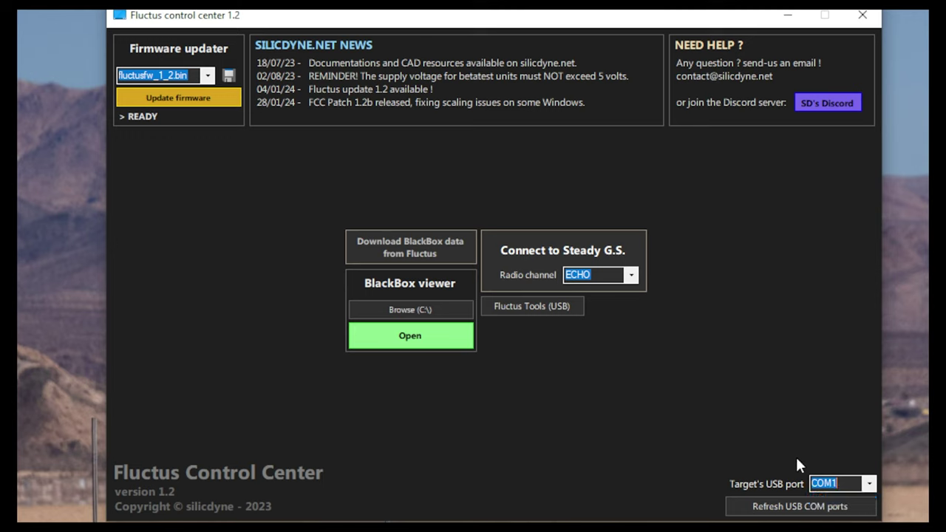
left_click(797, 507)
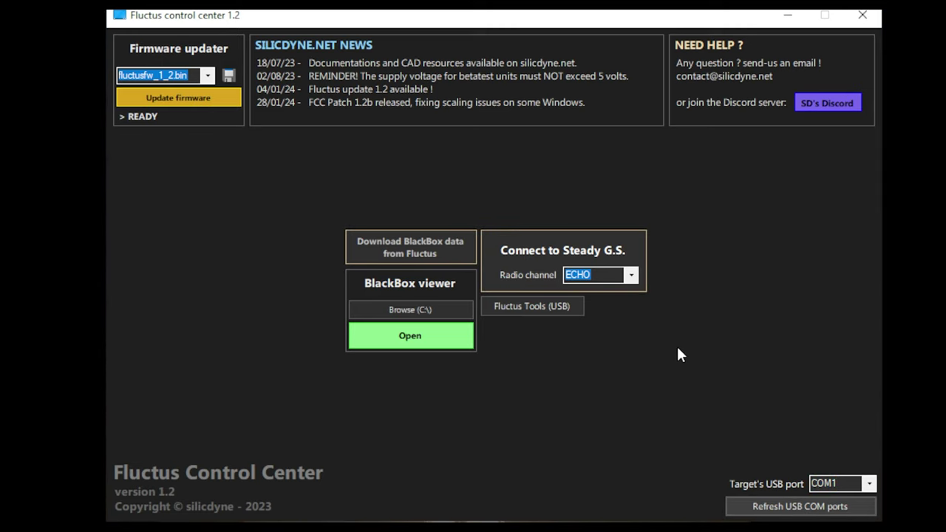
left_click(870, 483)
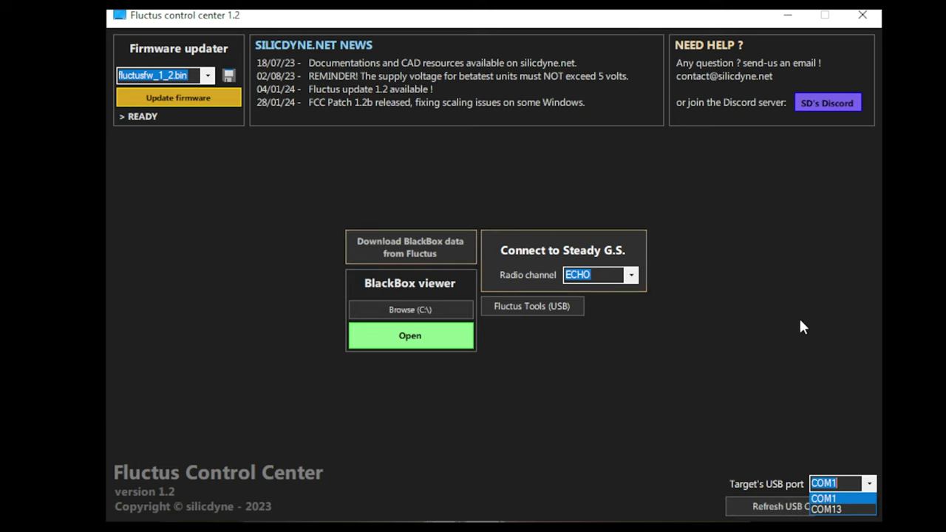
left_click(802, 325)
left_click(870, 484)
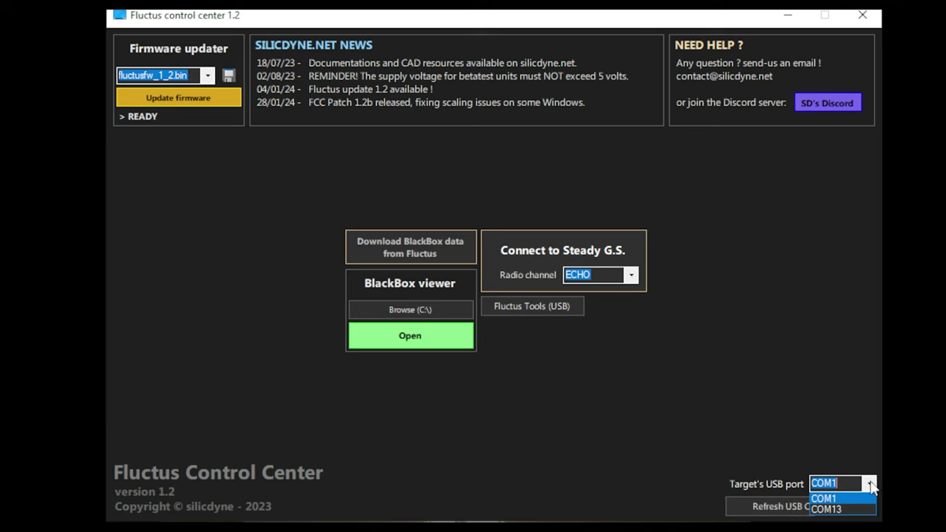
left_click(843, 510)
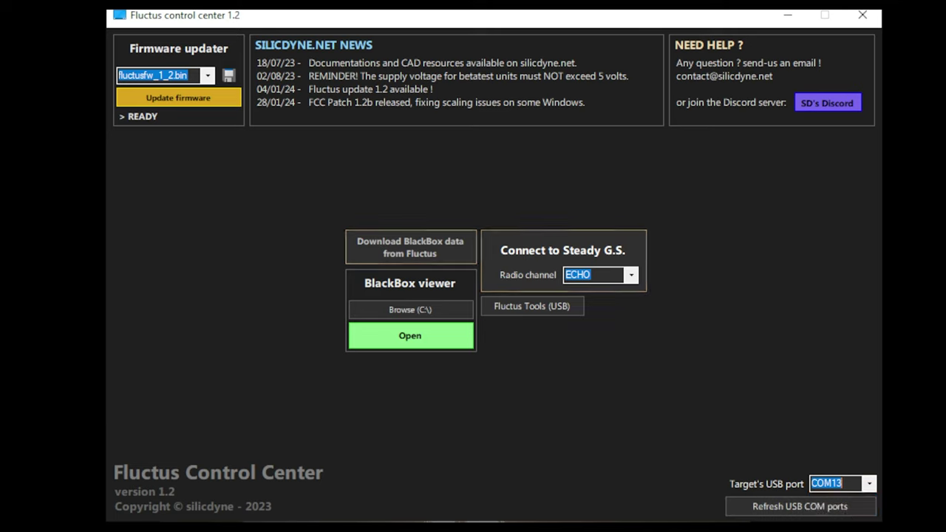
Flash steadyfw_1_2.bin to the ground station, then refresh the USB ports after it reboots.
left_click(211, 76)
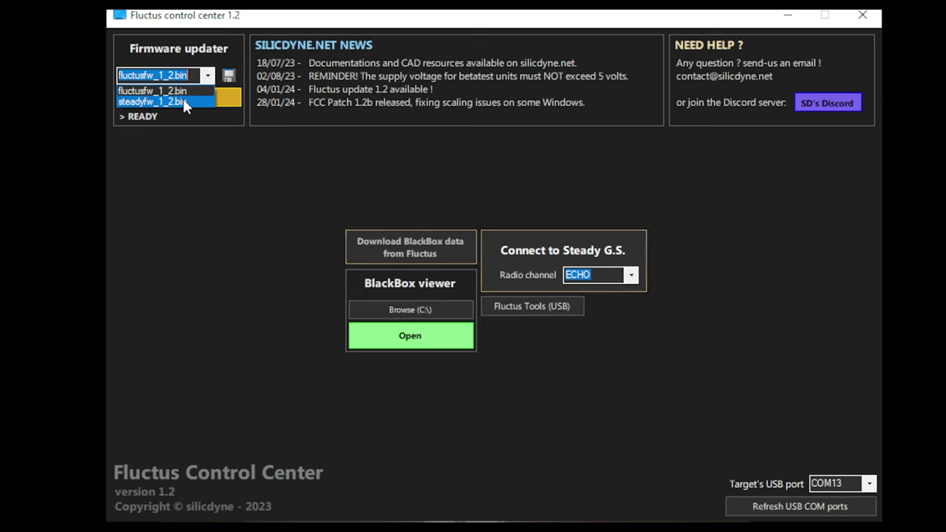
left_click(183, 101)
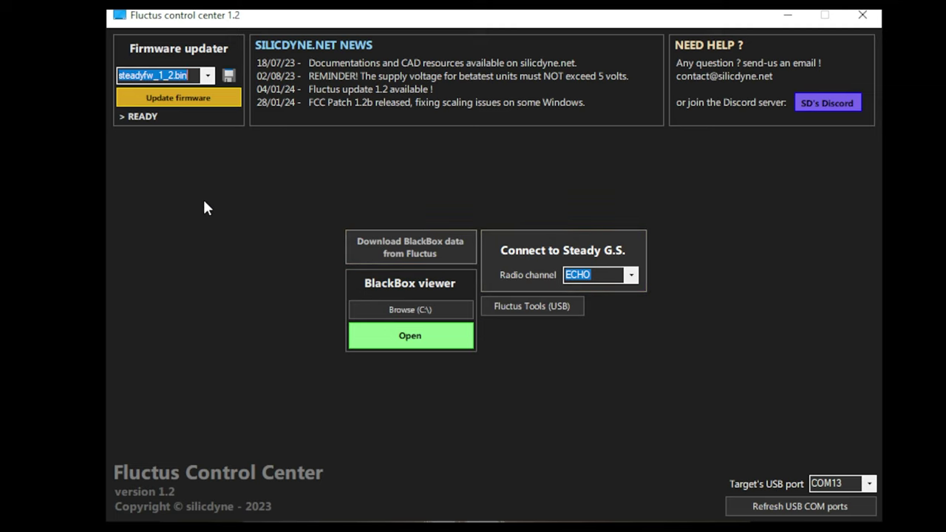
left_click(196, 99)
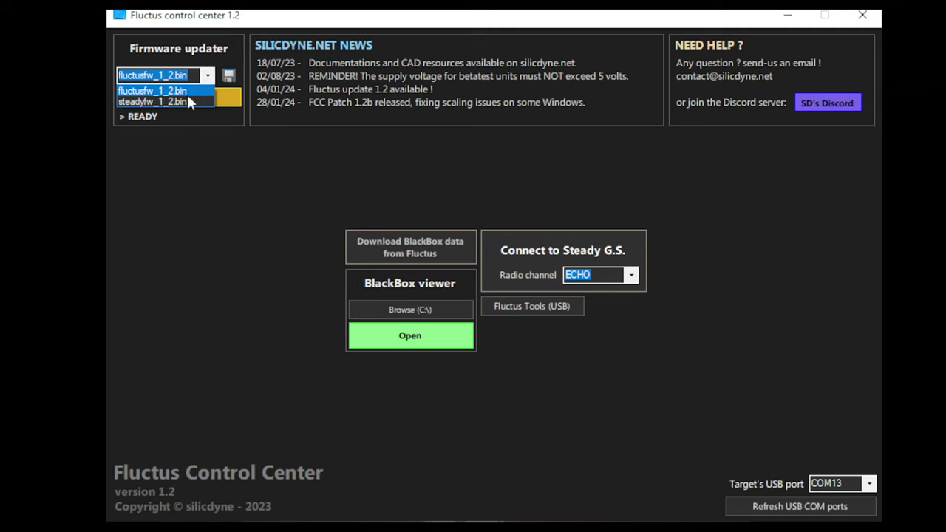
left_click(211, 79)
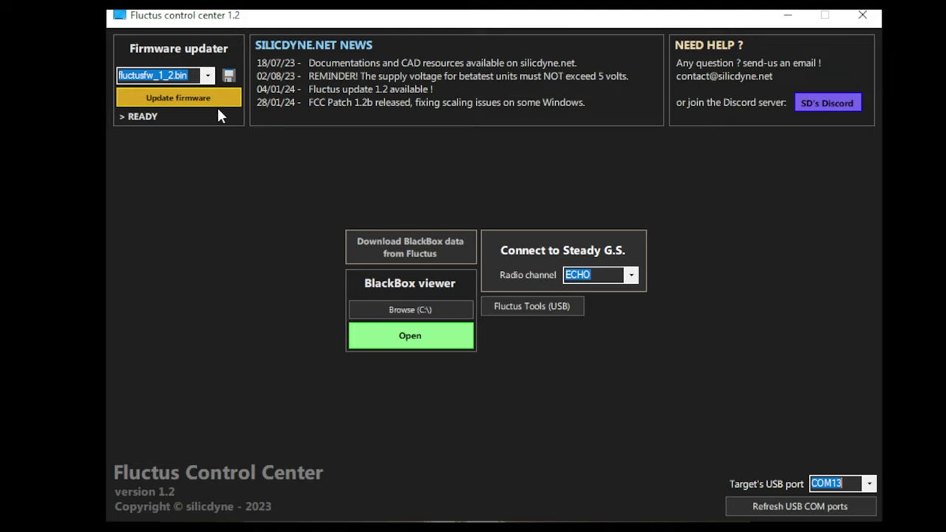
left_click(845, 507)
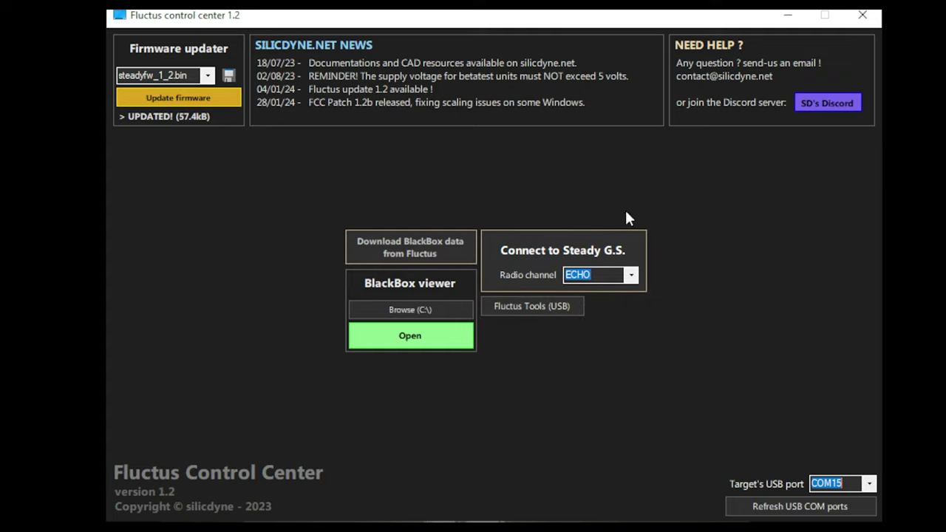
Connect to the Steady G.S. on radio channel ECHO.
left_click(547, 253)
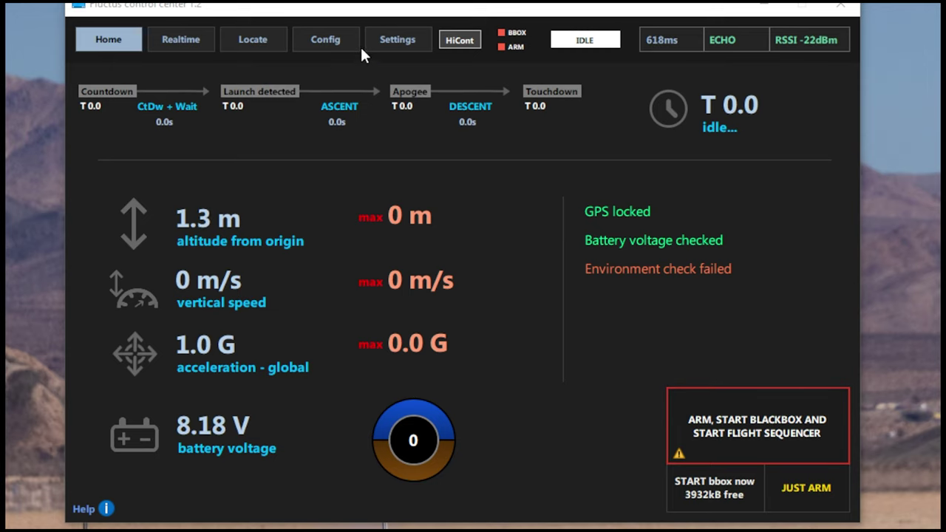
In Config, create a when Apogee rule firing Pyro output 1 with +1s delay, then add another rule.
left_click(336, 45)
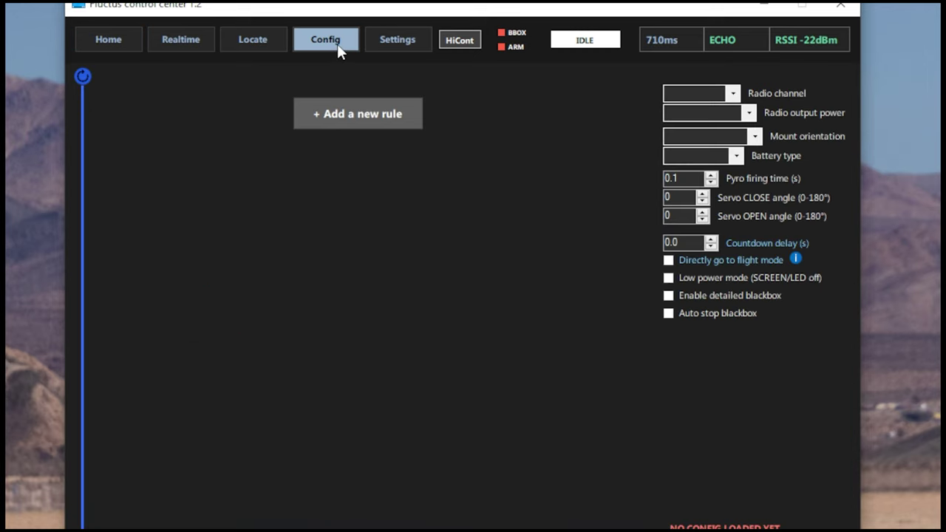
left_click(365, 122)
left_click(170, 103)
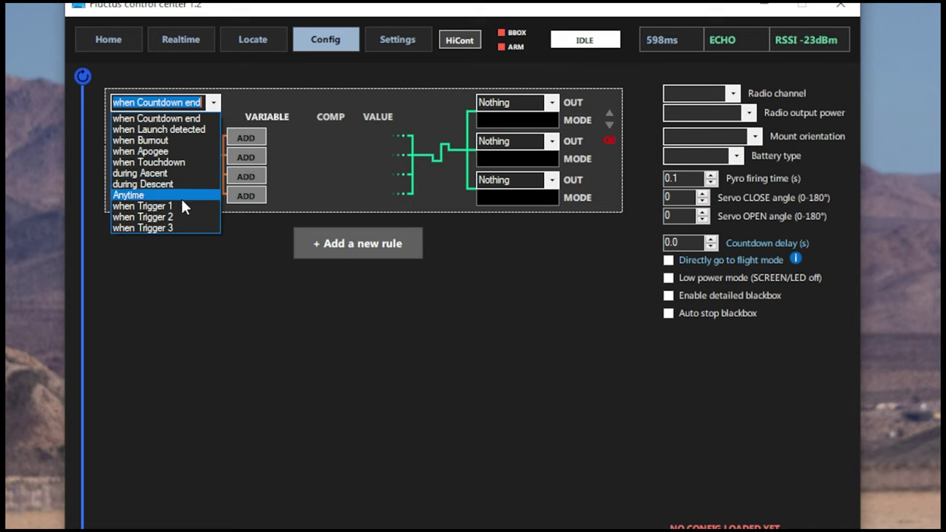
left_click(179, 148)
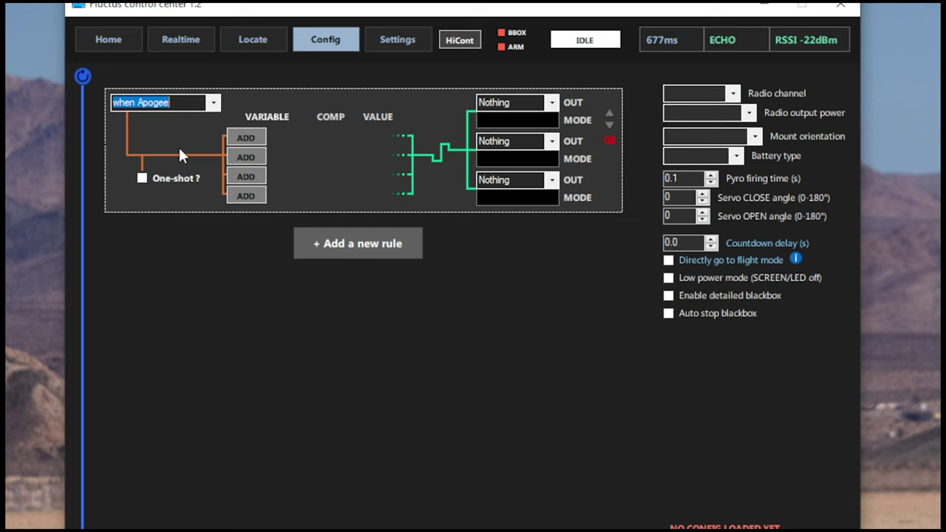
left_click(551, 103)
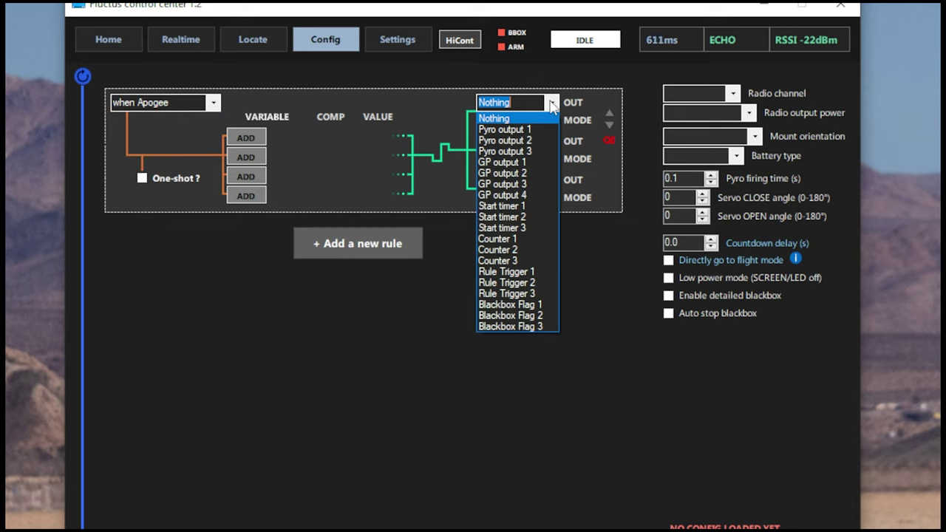
left_click(519, 130)
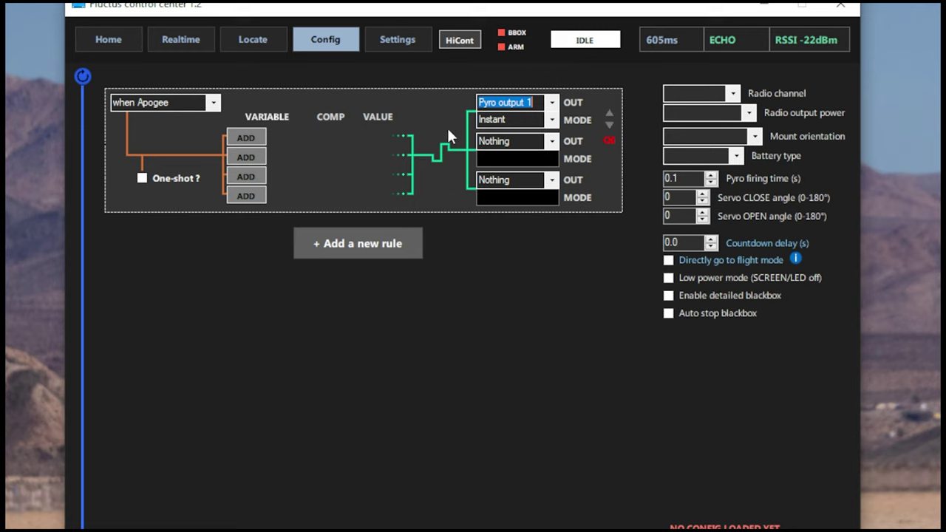
left_click(553, 120)
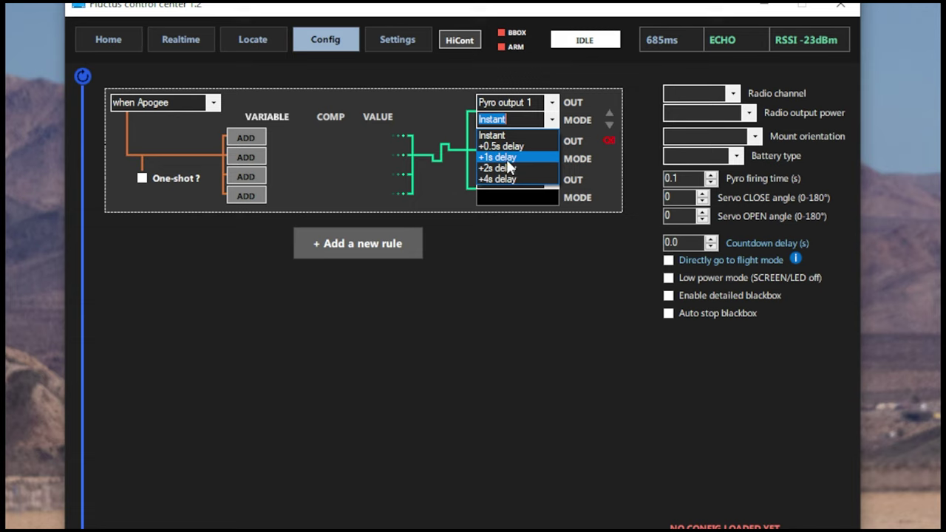
left_click(512, 158)
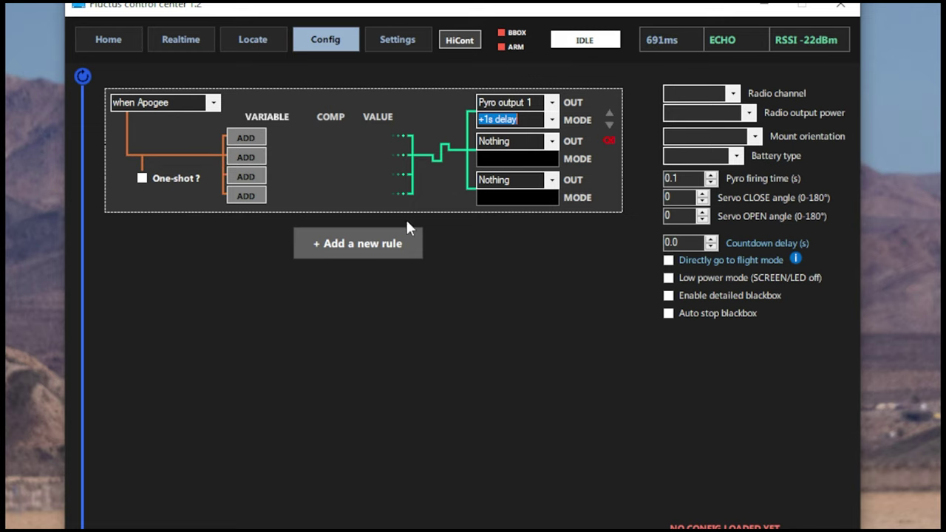
left_click(369, 249)
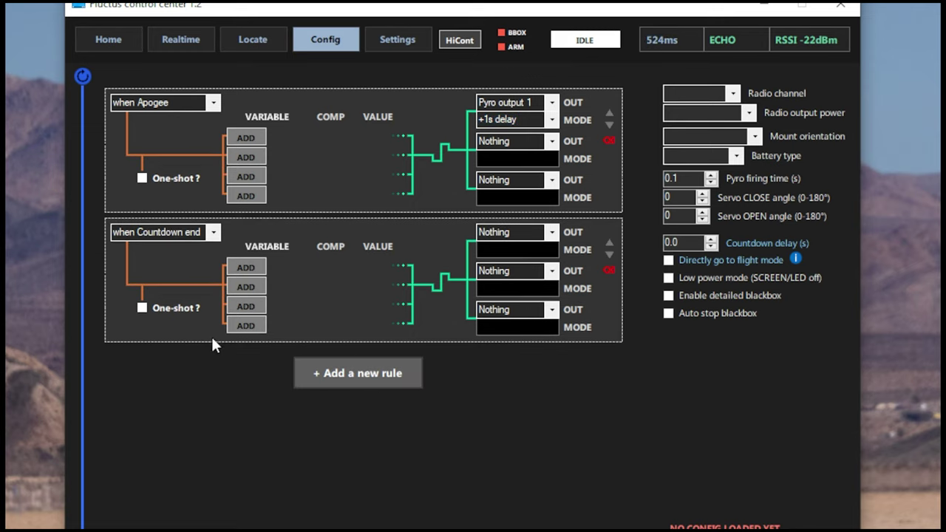
Set the second rule to trigger during Descent and fire Pyro output 2.
left_click(214, 232)
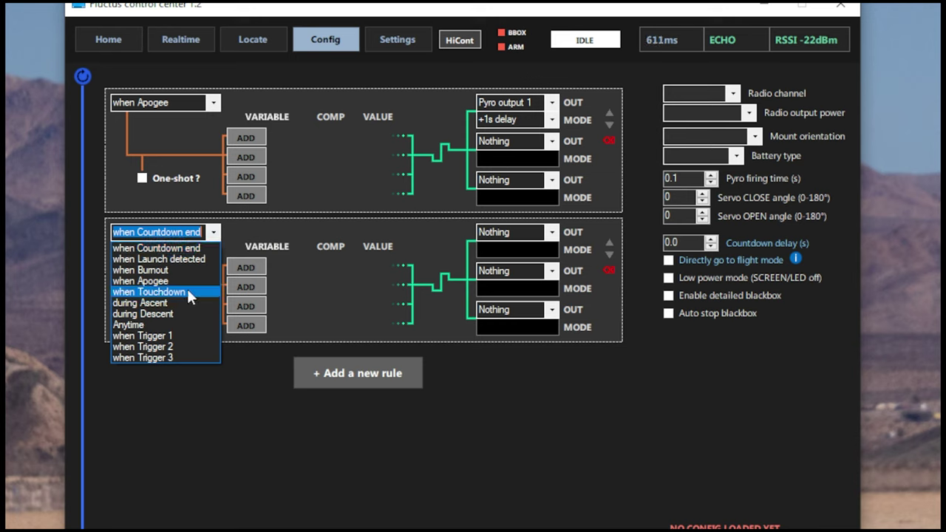
left_click(172, 315)
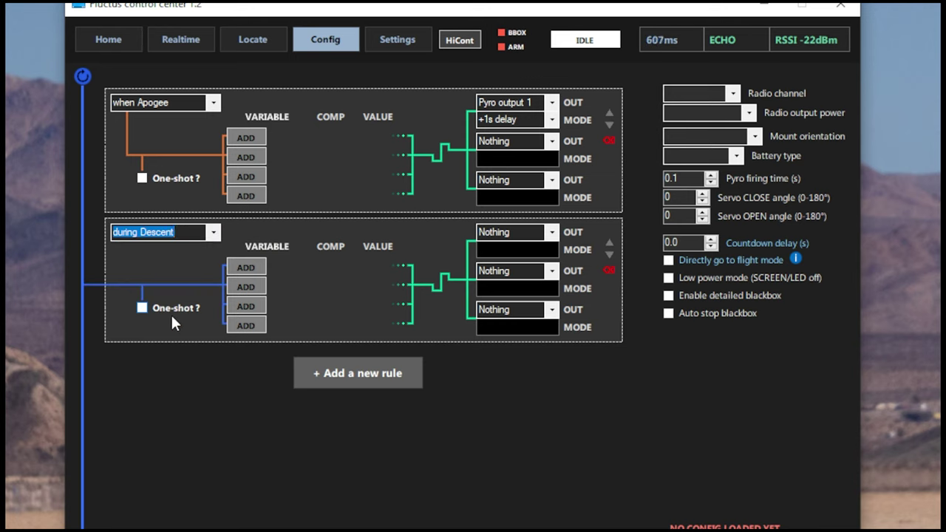
left_click(551, 232)
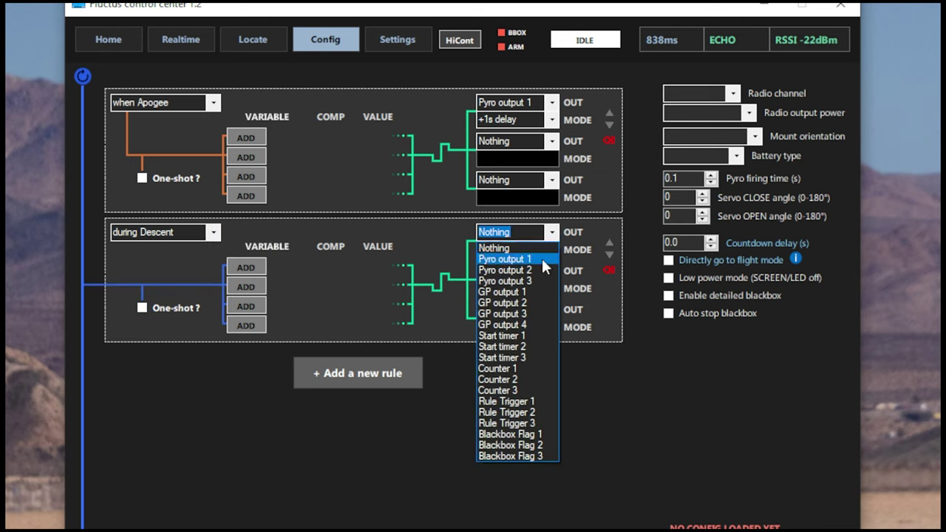
left_click(541, 266)
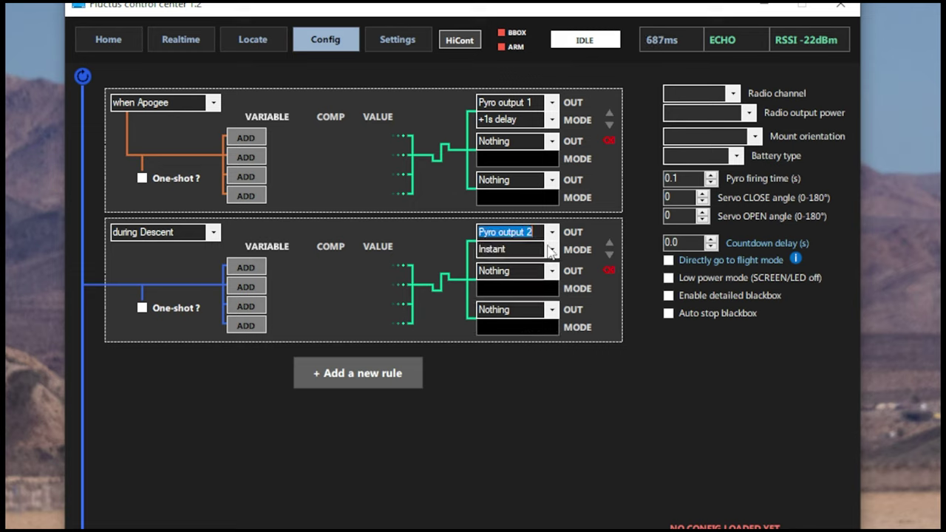
Add an Altitude < 200 condition to the descent rule and add a third rule.
left_click(255, 263)
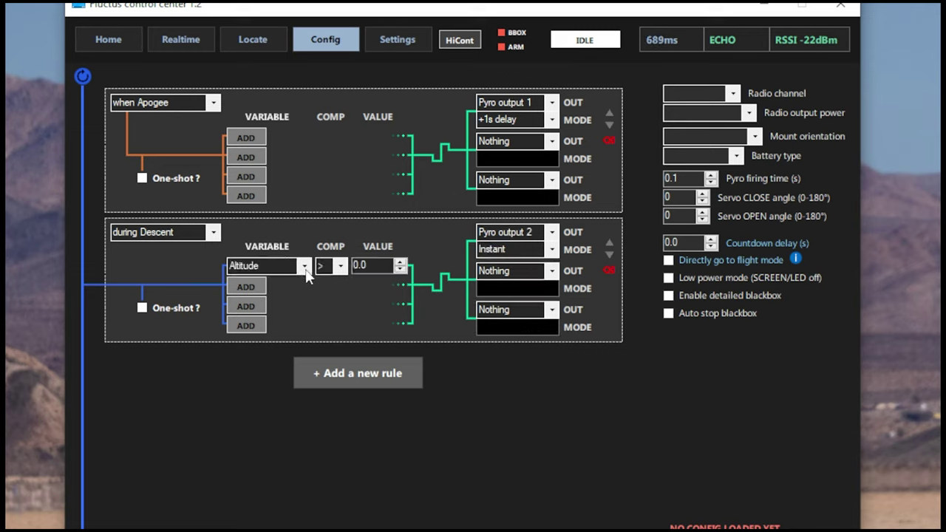
scroll(340, 266, "down", 1)
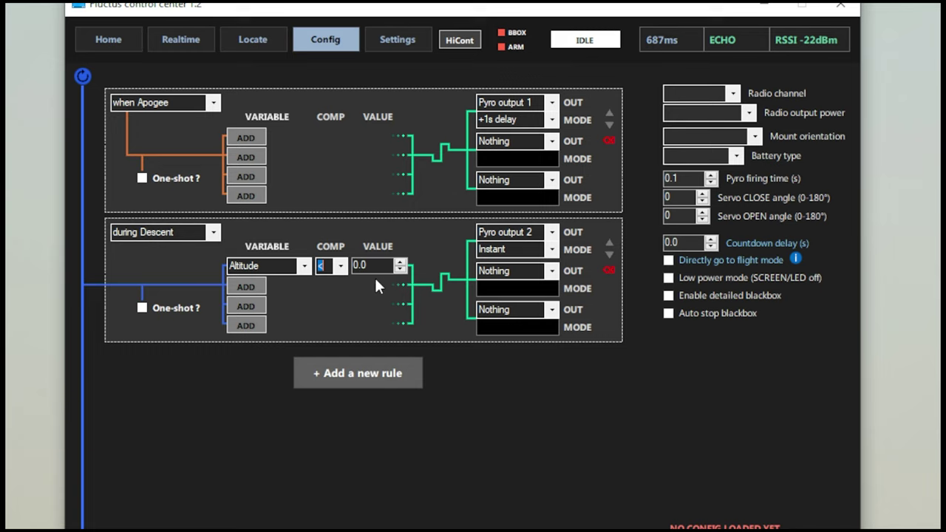
left_click(399, 263)
key("ctrl+a")
type("100")
key("BackSpace")
key("BackSpace")
key("BackSpace")
type("200")
left_click(387, 382)
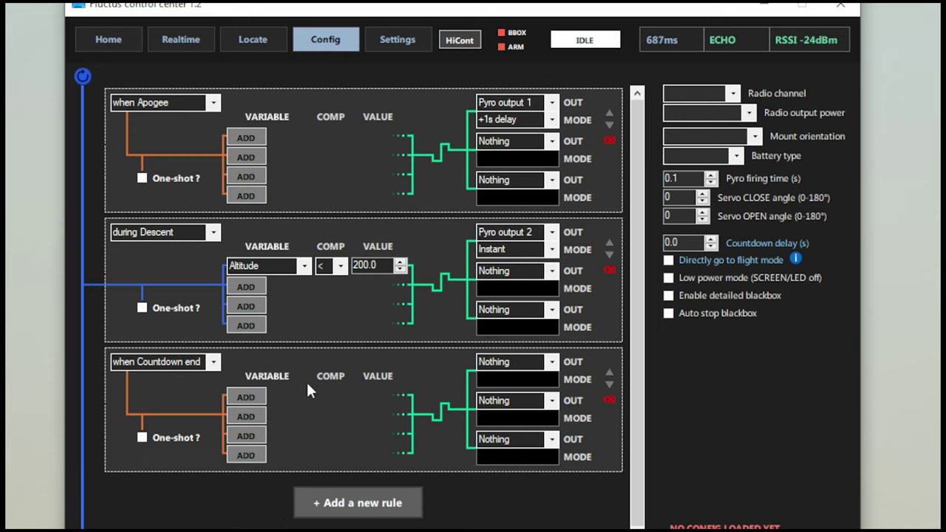
left_click(220, 368)
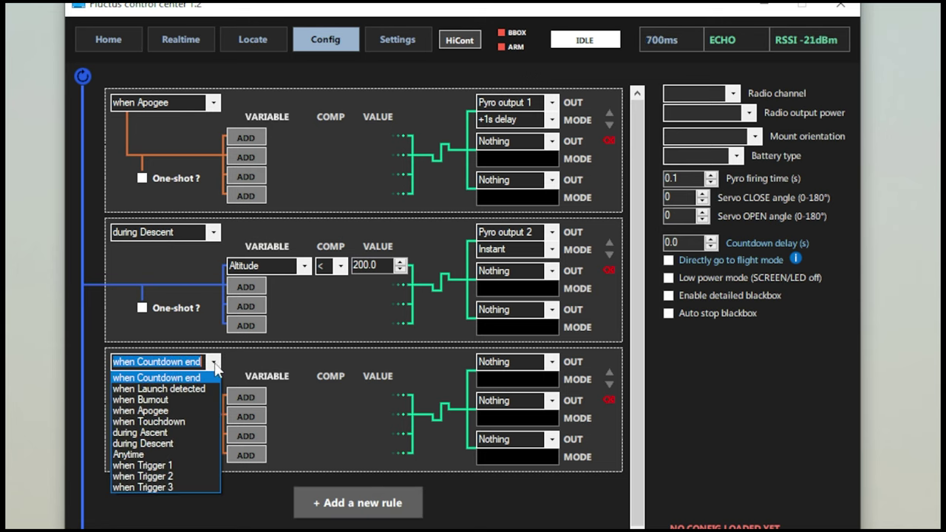
Set the third rule to trigger during Ascent with the condition Timer 1 value > 3.0.
left_click(158, 433)
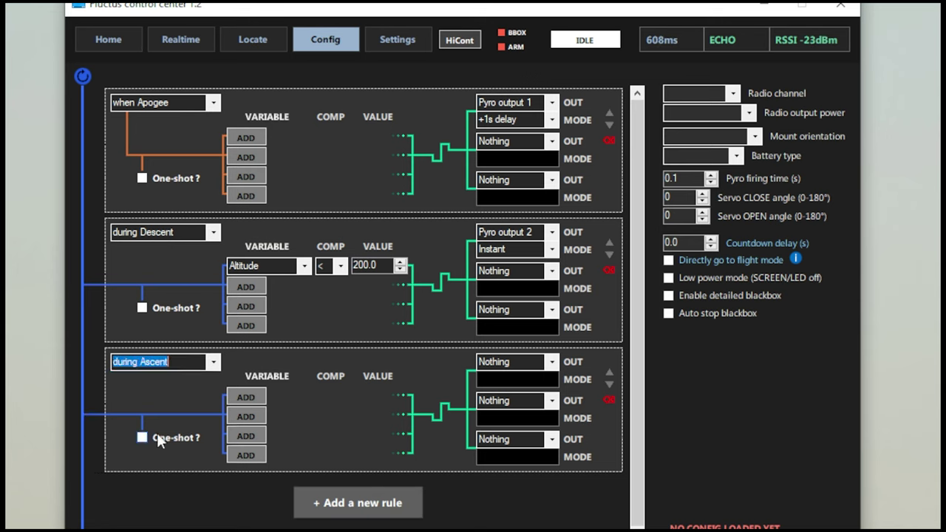
left_click(301, 397)
left_click(299, 454)
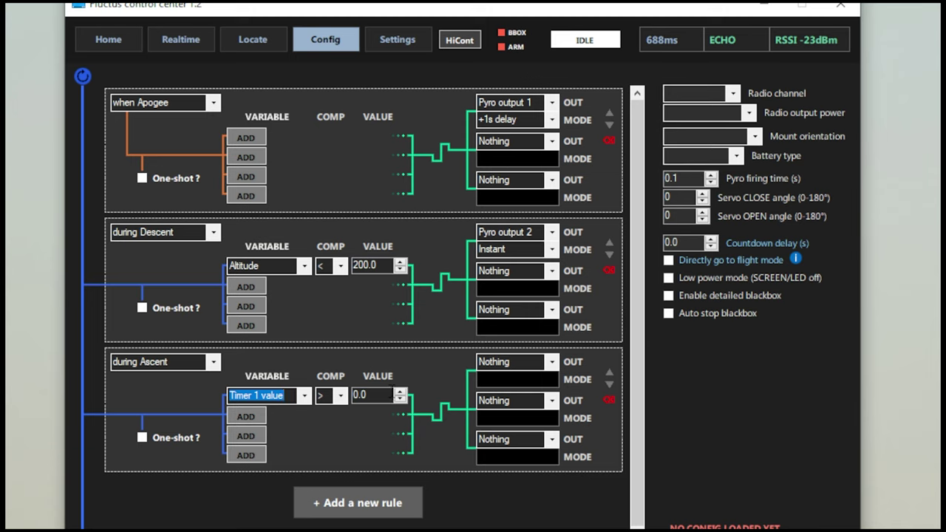
left_click(339, 398)
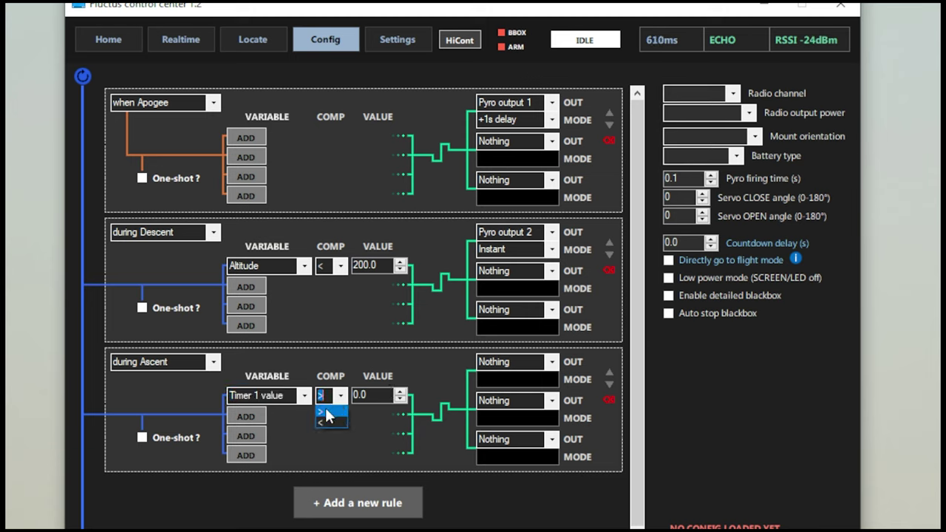
left_click(326, 411)
double_click(400, 393)
left_click(400, 392)
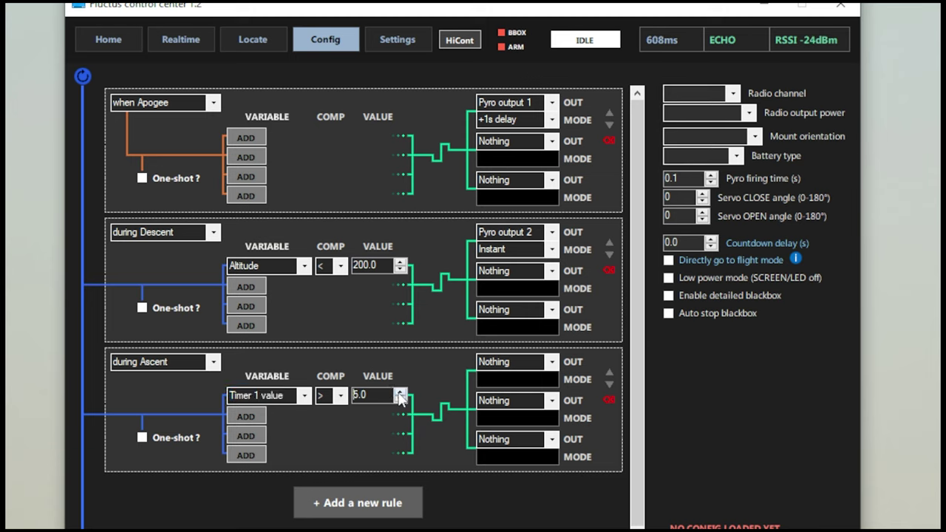
left_click(400, 393)
key("Tab")
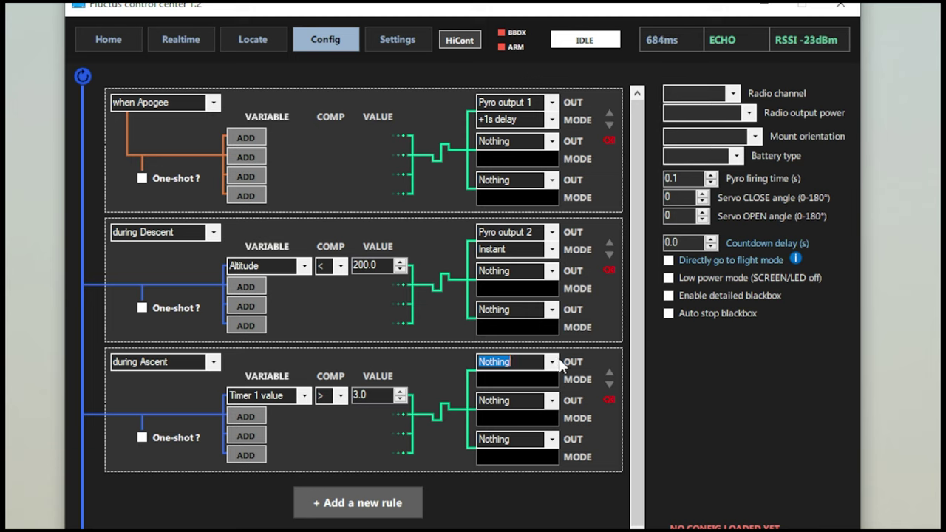
Make the Ascent rule fire Pyro outputs 1 and 2, and delete the when Apogee rule.
left_click(556, 362)
left_click(531, 387)
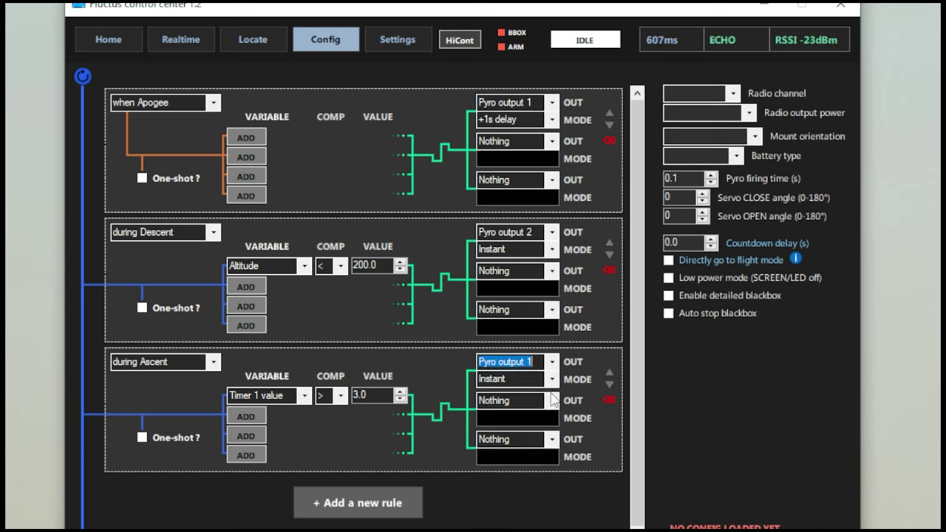
left_click(554, 402)
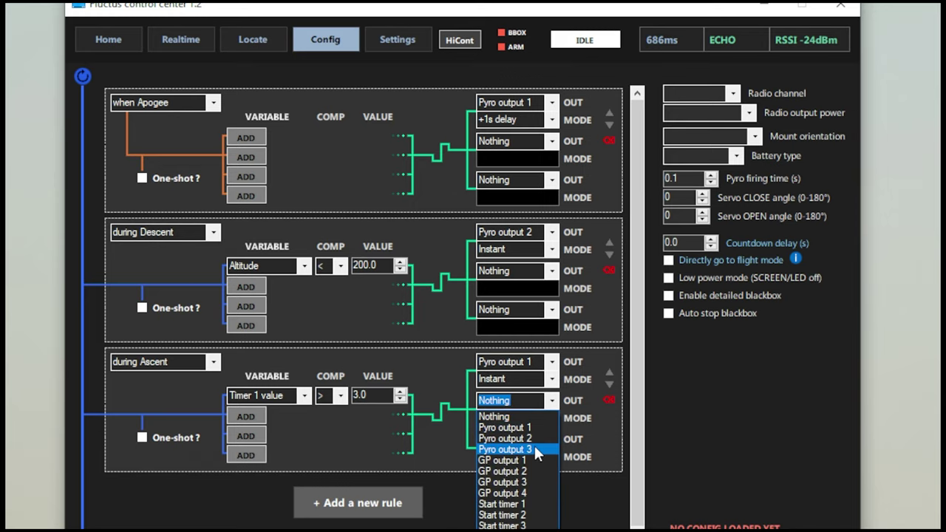
left_click(536, 448)
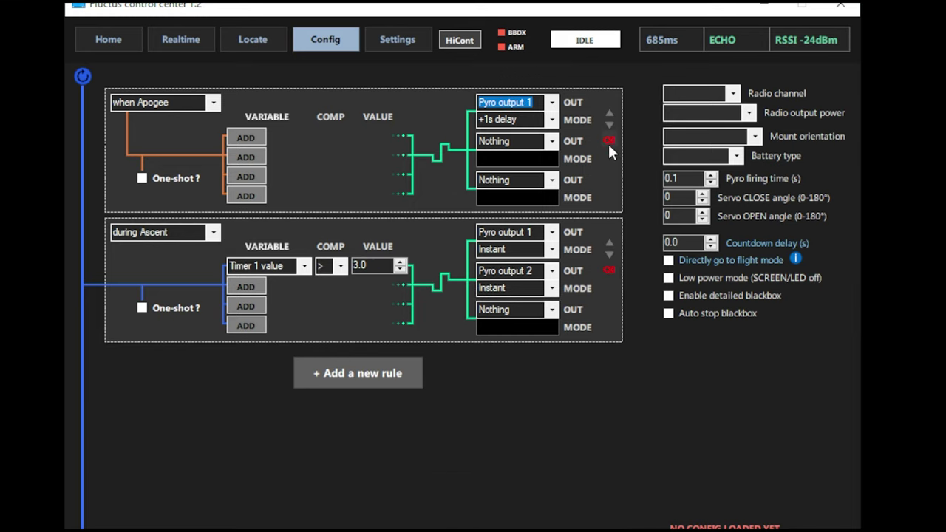
left_click(608, 141)
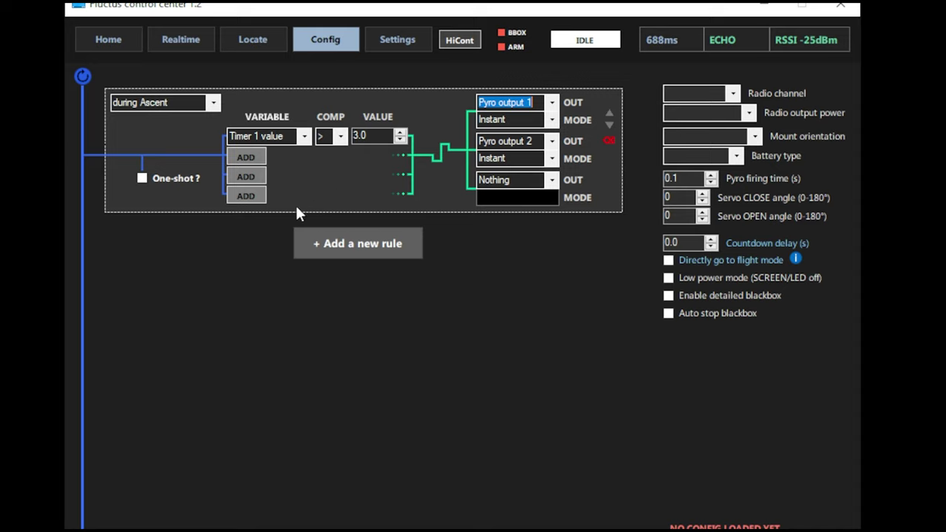
Add a second Ascent condition requiring Max angle < 15.
left_click(256, 154)
left_click(303, 156)
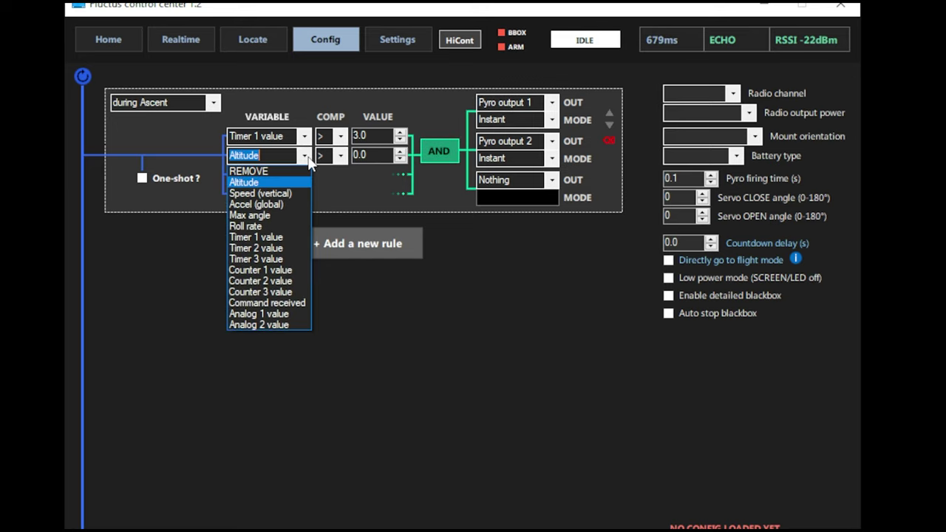
left_click(307, 158)
left_click(307, 159)
left_click(280, 207)
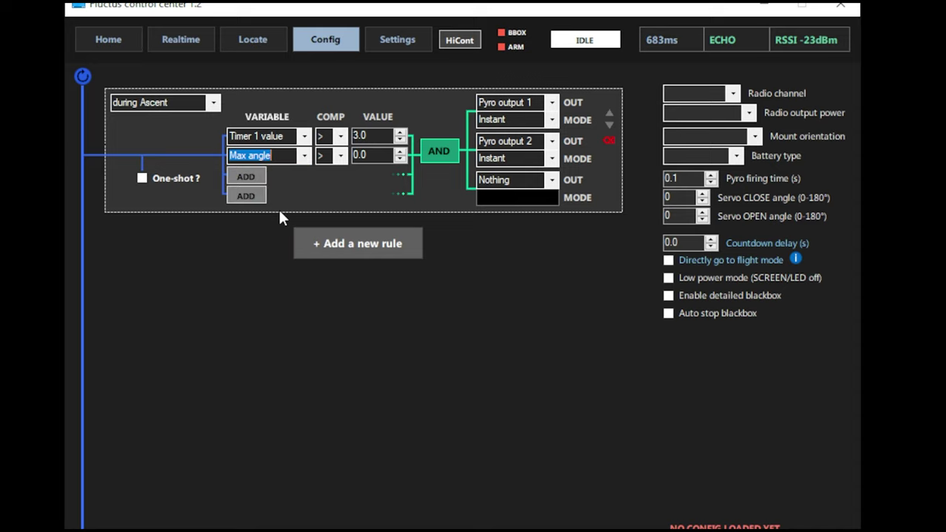
left_click(339, 157)
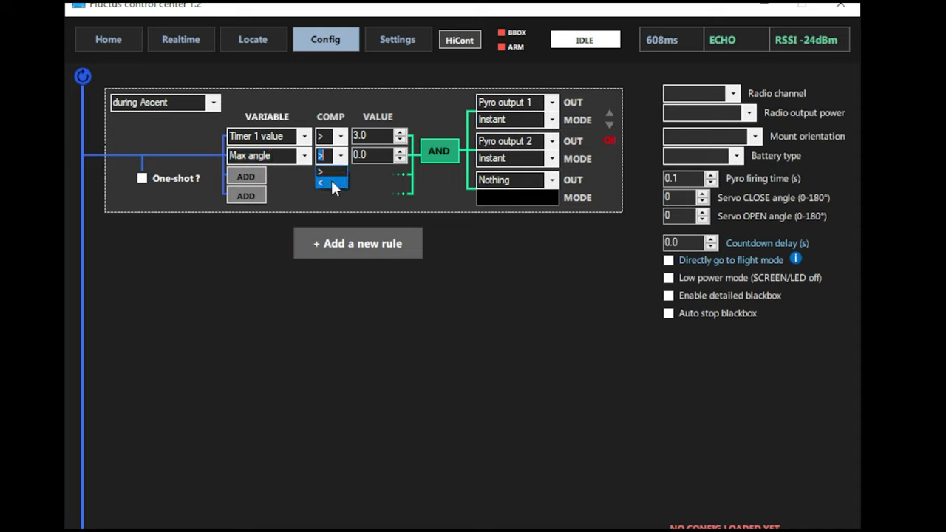
key("Tab")
type("15")
Add a third condition on Speed (vertical), keeping > 0.0.
left_click(252, 176)
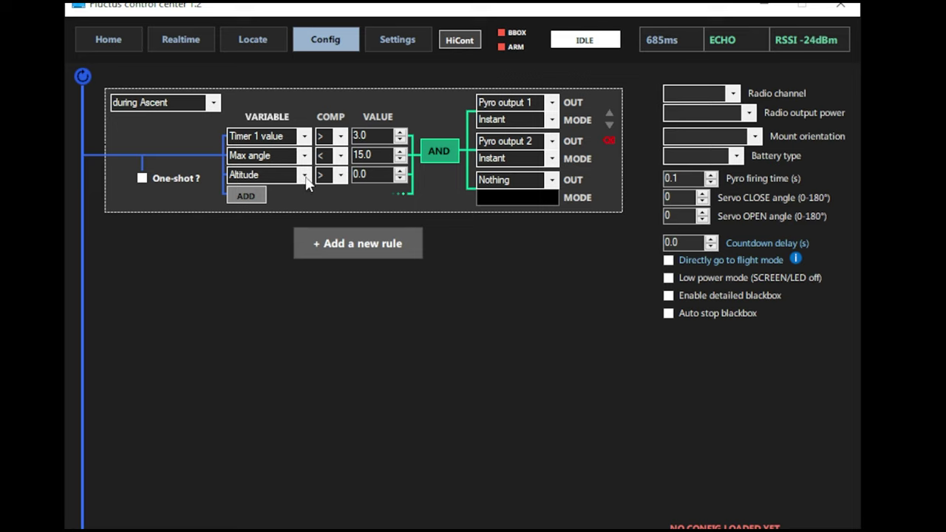
left_click(306, 177)
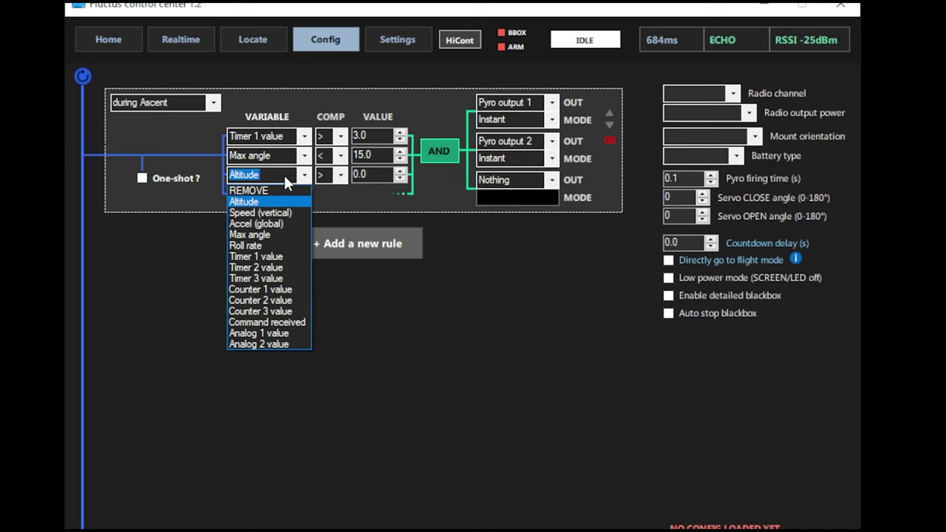
left_click(284, 212)
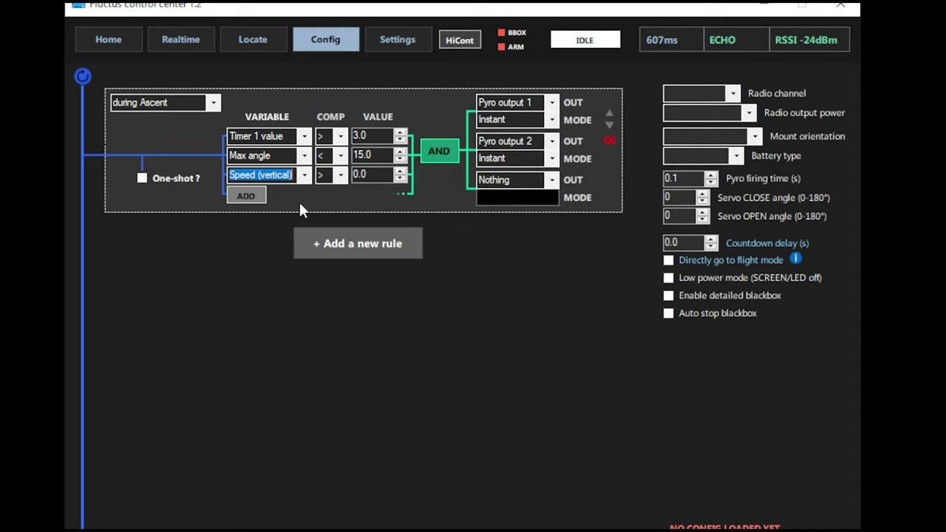
key("Tab")
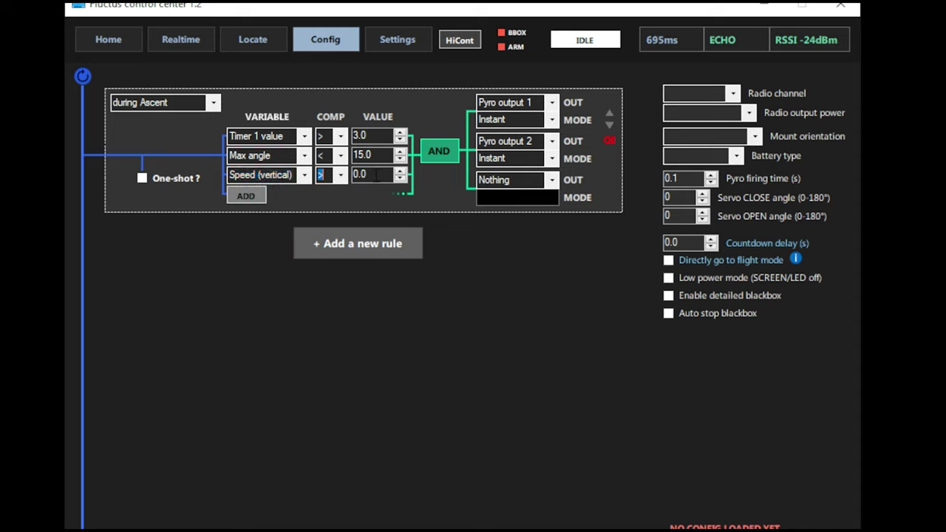
key("Tab")
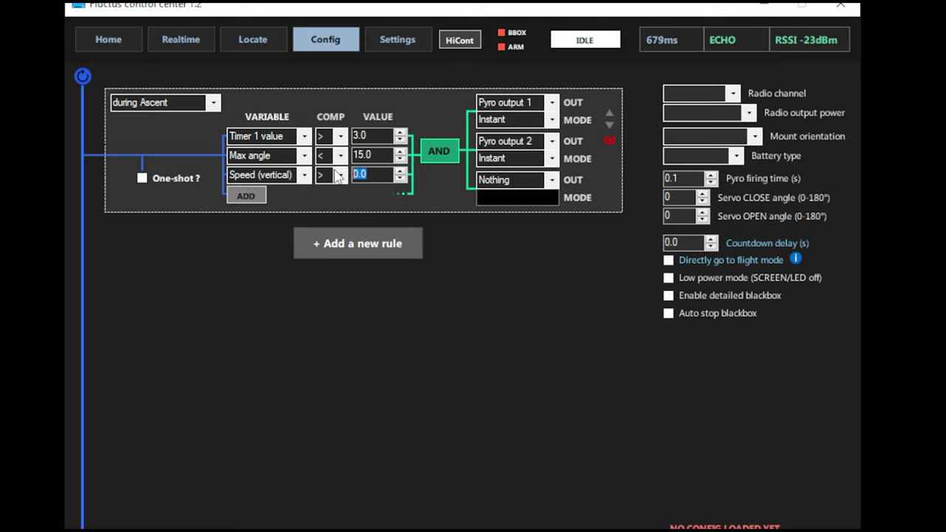